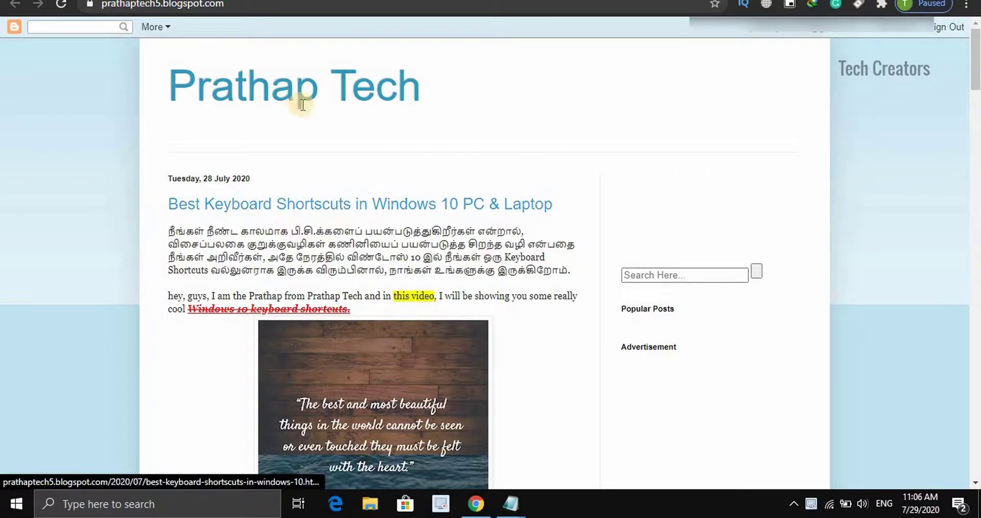
Look over the blog's home page and compare it with the navigation menu on the Tech 5 site.
{"action": "scroll", "coordinate": [280, 123], "scroll_direction": "down", "scroll_amount": 3}
{"action": "scroll", "coordinate": [223, 122], "scroll_direction": "down", "scroll_amount": 1}
{"action": "scroll", "coordinate": [220, 120], "scroll_direction": "up", "scroll_amount": 1}
{"action": "scroll", "coordinate": [220, 120], "scroll_direction": "up", "scroll_amount": 3}
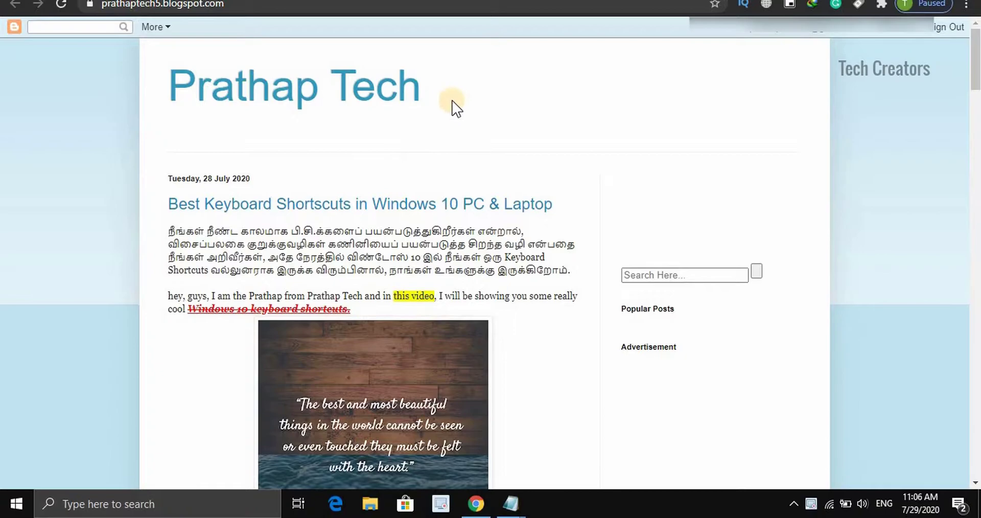
{"action": "key", "text": "ctrl+Tab"}
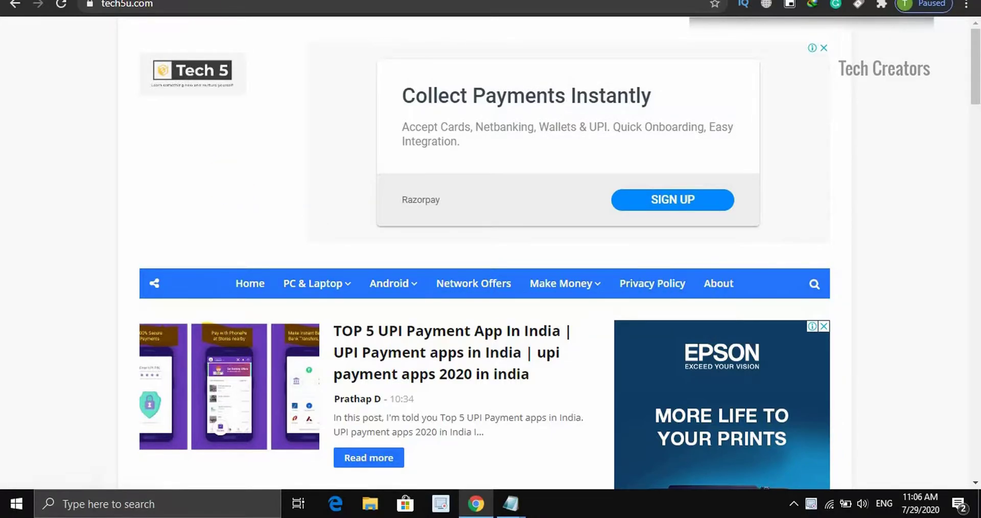
{"action": "left_click", "coordinate": [203, 1]}
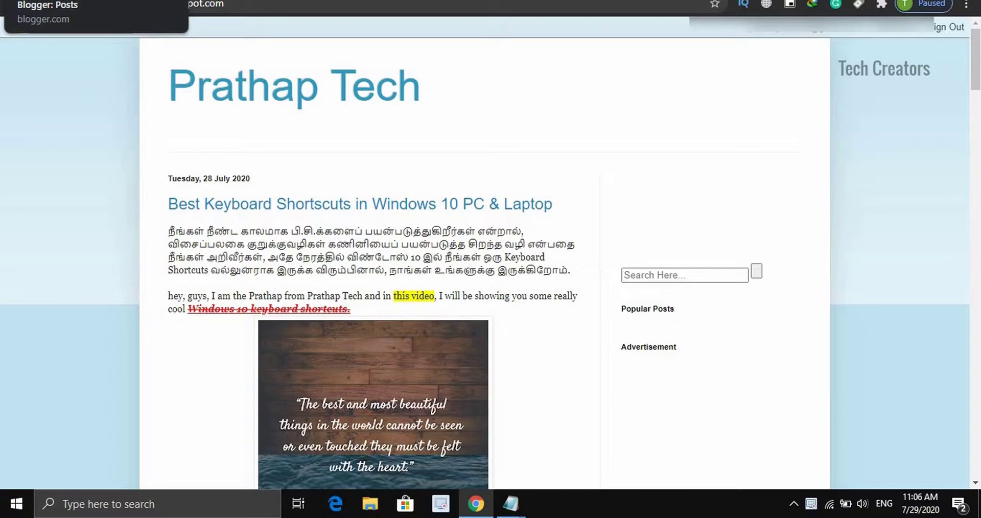
Switch to the Blogger dashboard and create a new page titled "about as".
{"action": "left_click", "coordinate": [46, 0]}
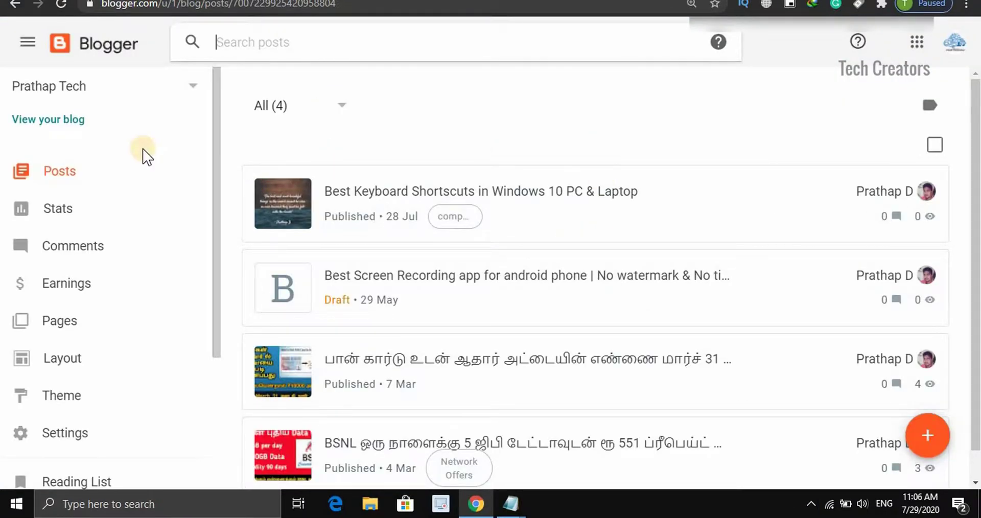
{"action": "scroll", "coordinate": [109, 154], "scroll_direction": "down", "scroll_amount": 2}
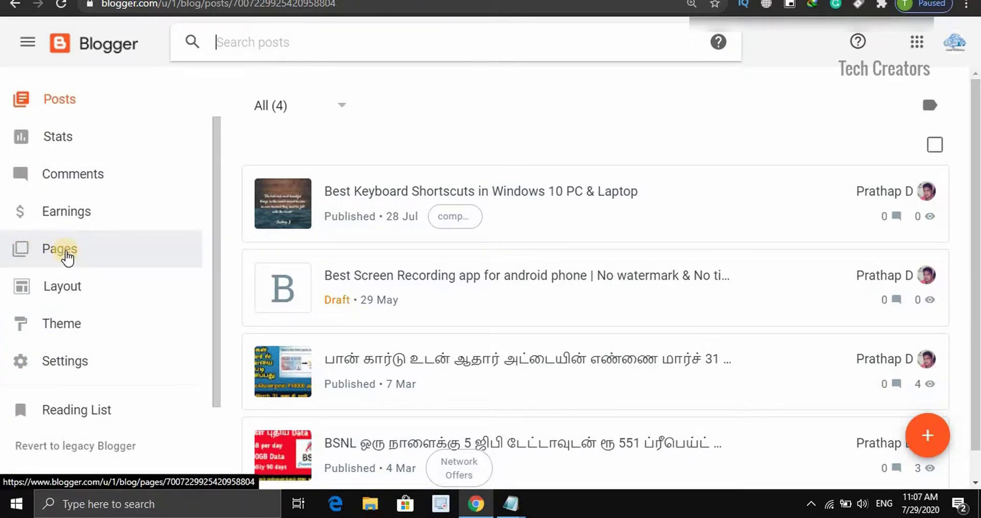
{"action": "left_click", "coordinate": [66, 255]}
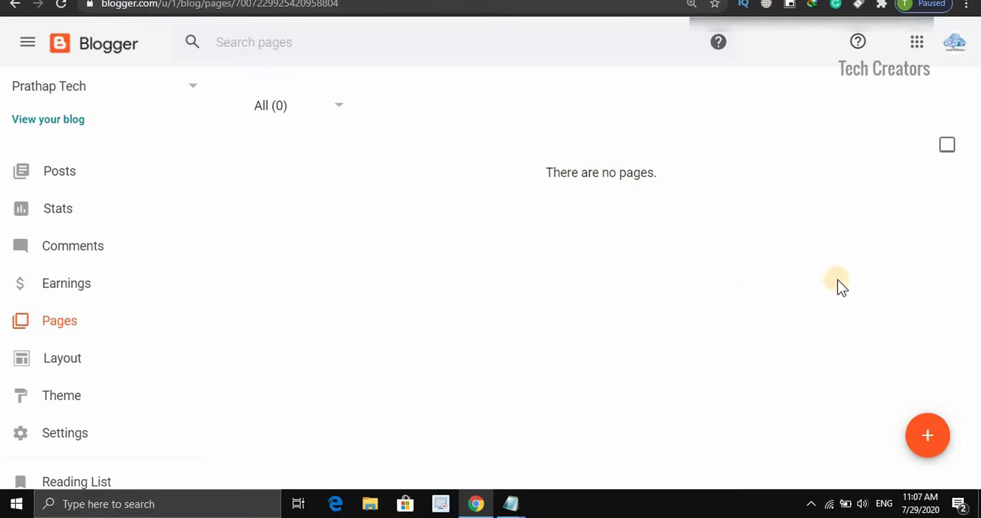
{"action": "left_click", "coordinate": [929, 435]}
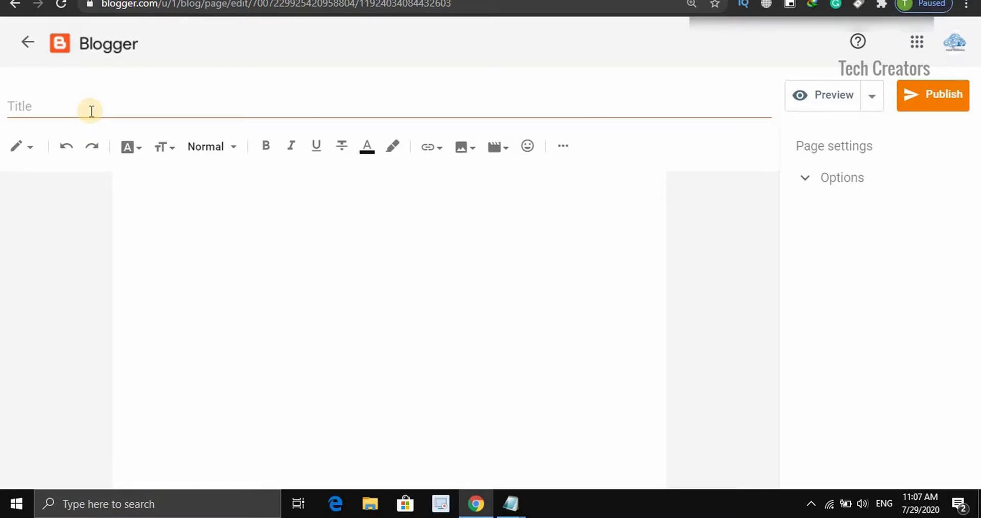
{"action": "left_click", "coordinate": [90, 111]}
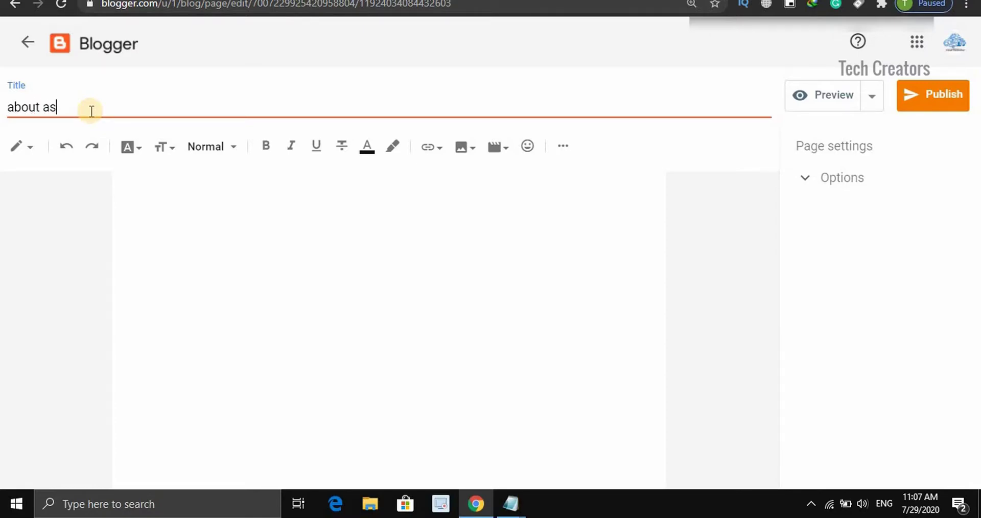
Copy the entire About us text from the Notepad file New Text Document (6) into the page body.
{"action": "left_click", "coordinate": [192, 202]}
{"action": "left_click", "coordinate": [199, 187]}
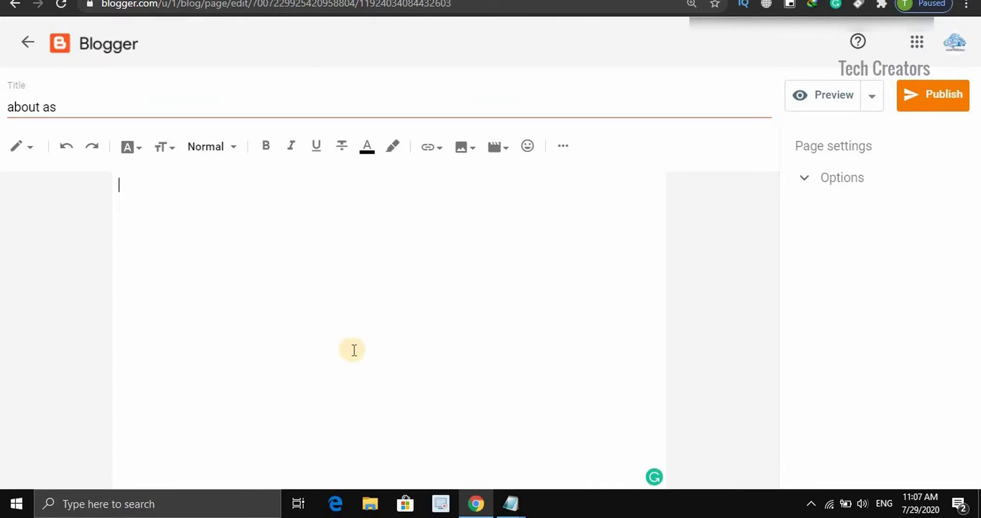
{"action": "left_click", "coordinate": [510, 504]}
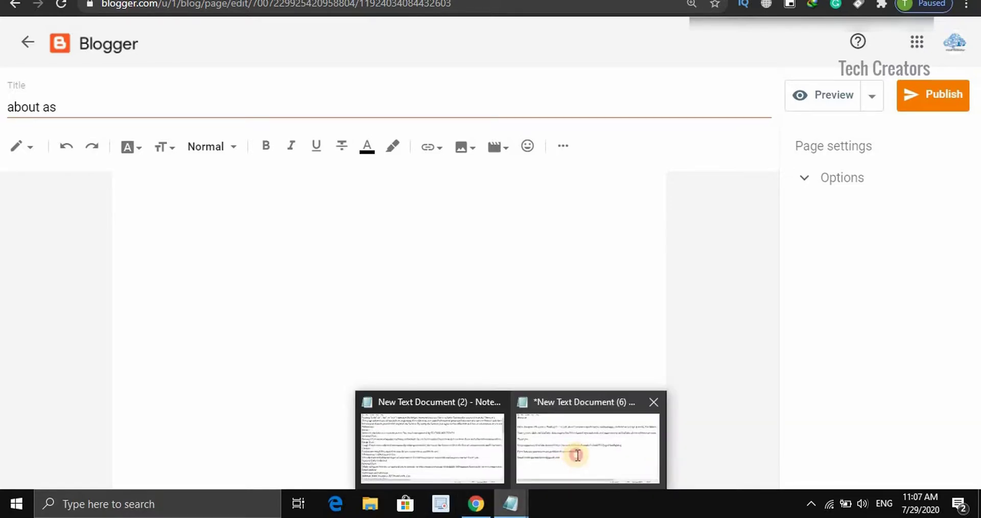
{"action": "left_click", "coordinate": [577, 462]}
{"action": "left_click", "coordinate": [388, 337]}
{"action": "key", "text": "ctrl+a"}
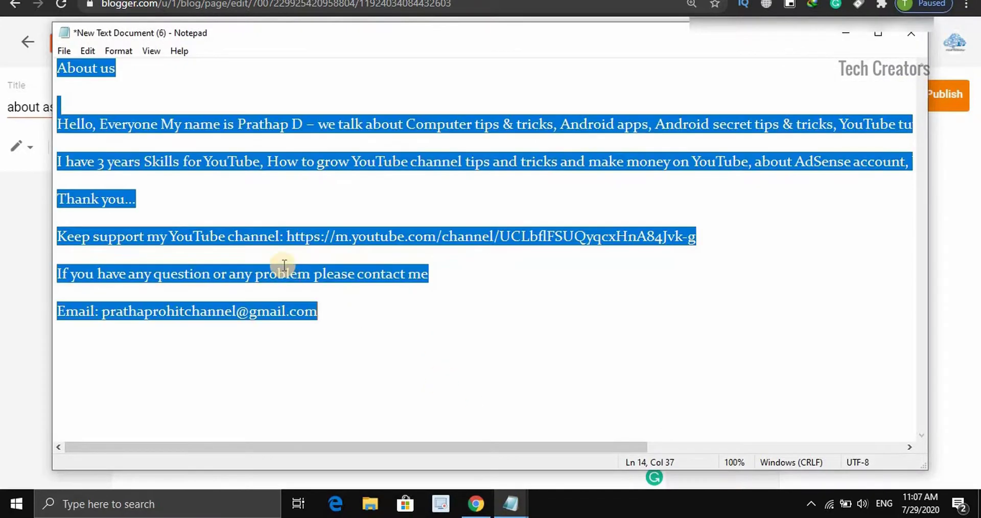
{"action": "right_click", "coordinate": [291, 235]}
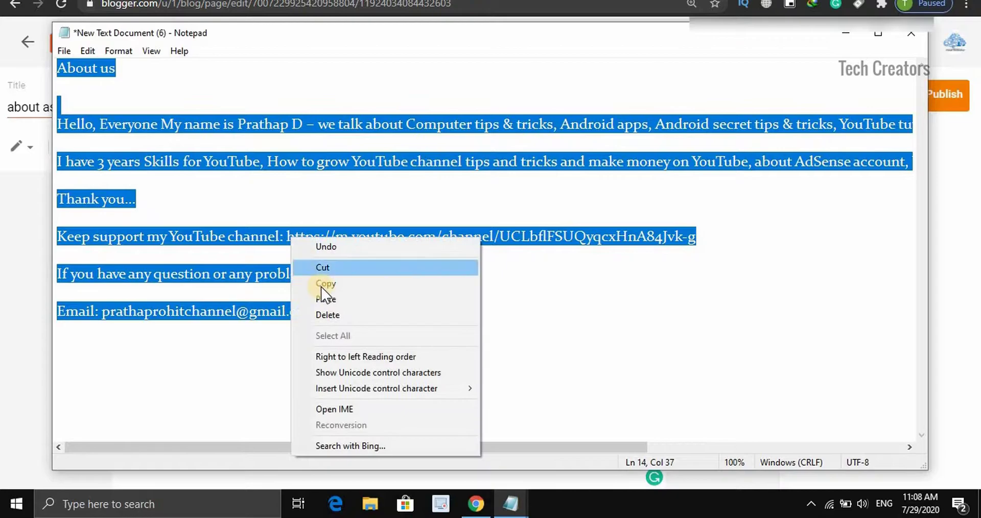
{"action": "left_click", "coordinate": [324, 284]}
{"action": "left_click", "coordinate": [9, 260]}
{"action": "left_click", "coordinate": [184, 249]}
{"action": "right_click", "coordinate": [182, 235]}
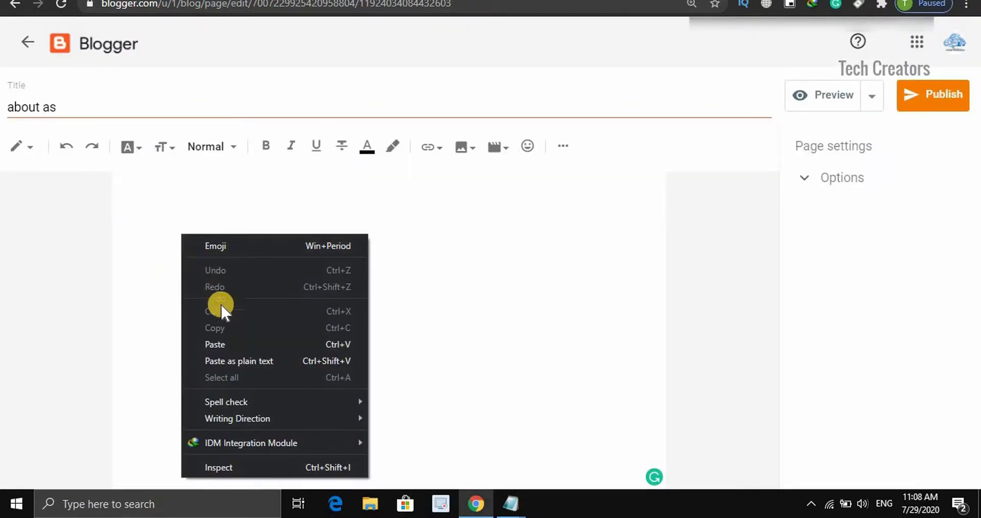
{"action": "left_click", "coordinate": [223, 347]}
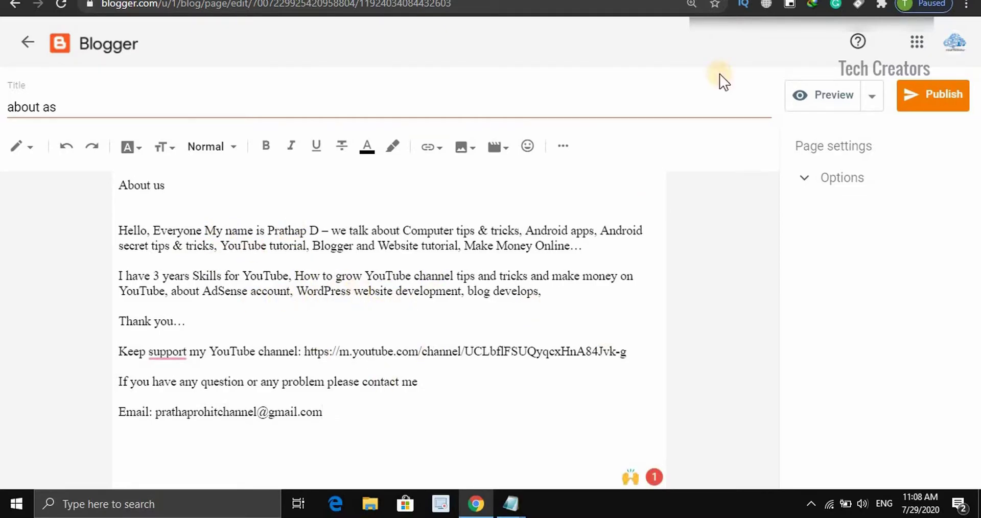
Delete the "About us" heading and the blank lines above the greeting paragraph in the page body.
{"action": "triple_click", "coordinate": [108, 189]}
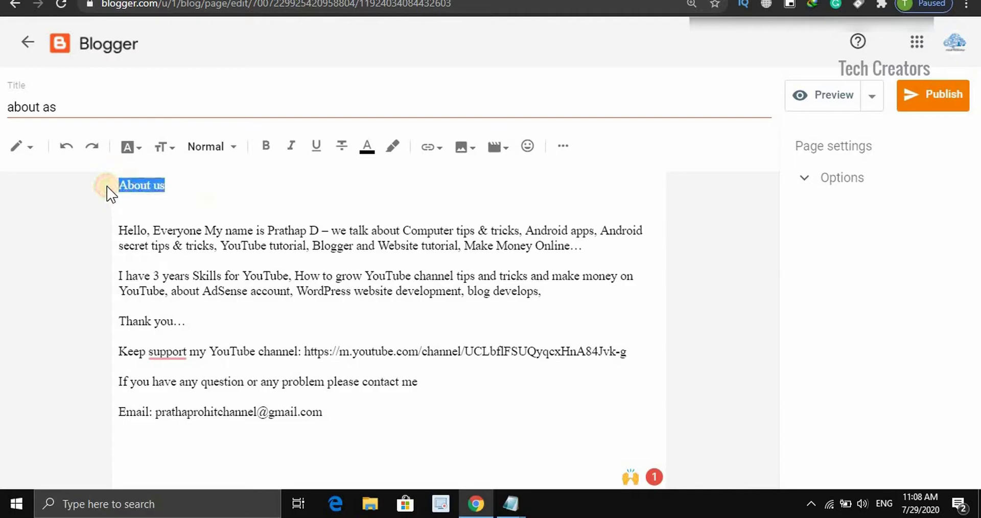
{"action": "key", "text": "BackSpace"}
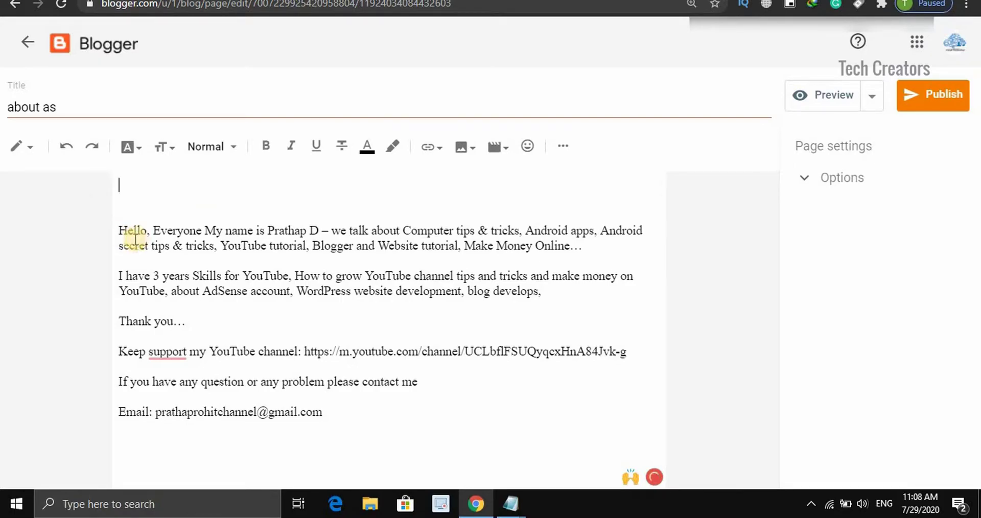
{"action": "left_click", "coordinate": [121, 226]}
{"action": "key", "text": "BackSpace"}
{"action": "key", "text": "BackSpace"}
{"action": "key", "text": "BackSpace"}
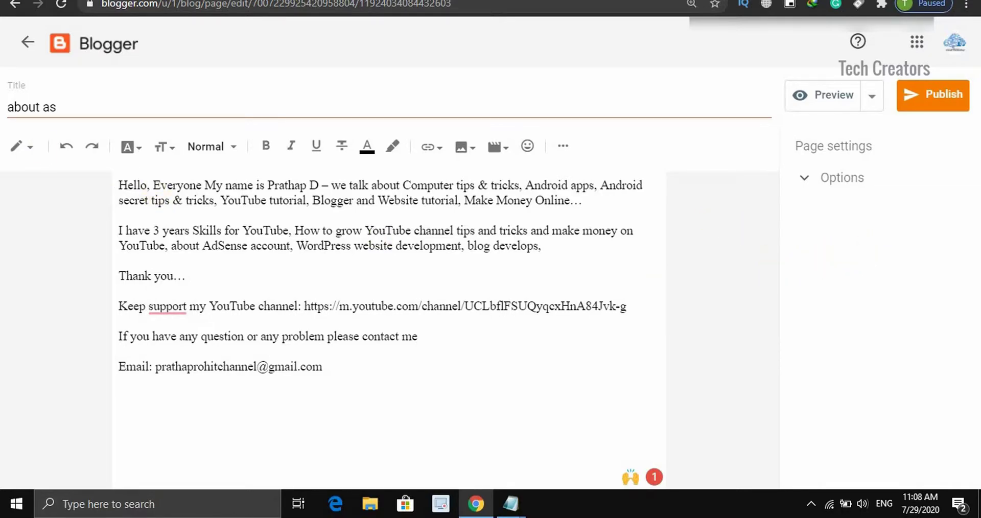
Capitalize the page title to "About as" and publish the page to the blog.
{"action": "left_click", "coordinate": [12, 106]}
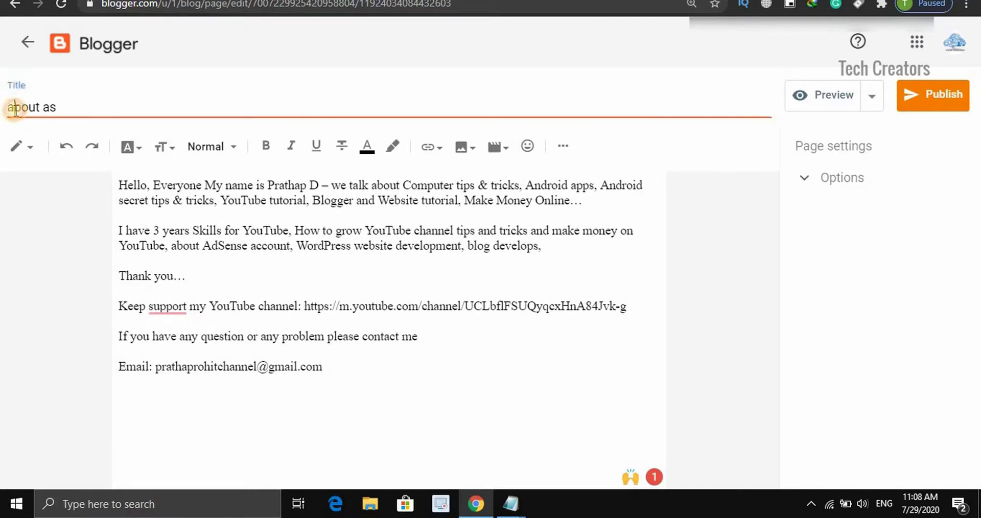
{"action": "key", "text": "BackSpace"}
{"action": "type", "text": "A"}
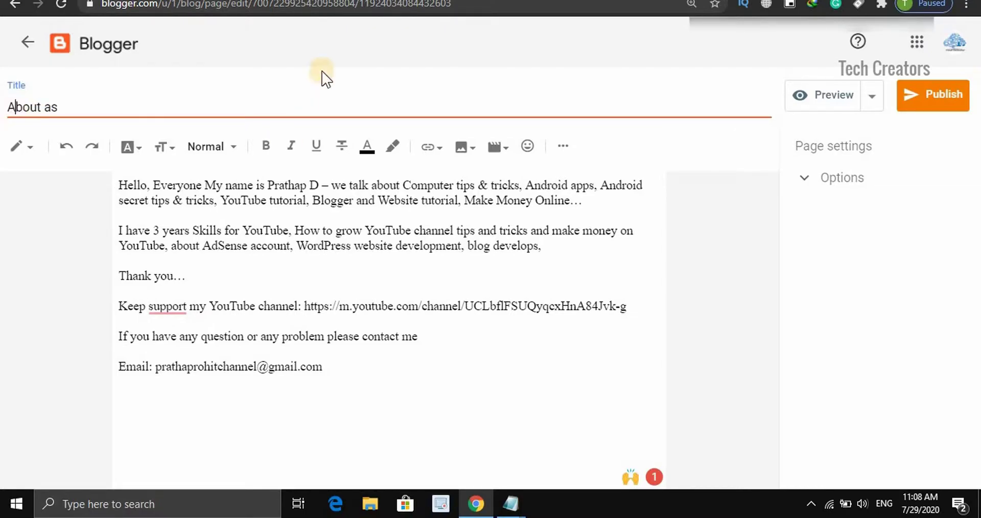
{"action": "left_click", "coordinate": [931, 98]}
{"action": "left_click", "coordinate": [571, 297]}
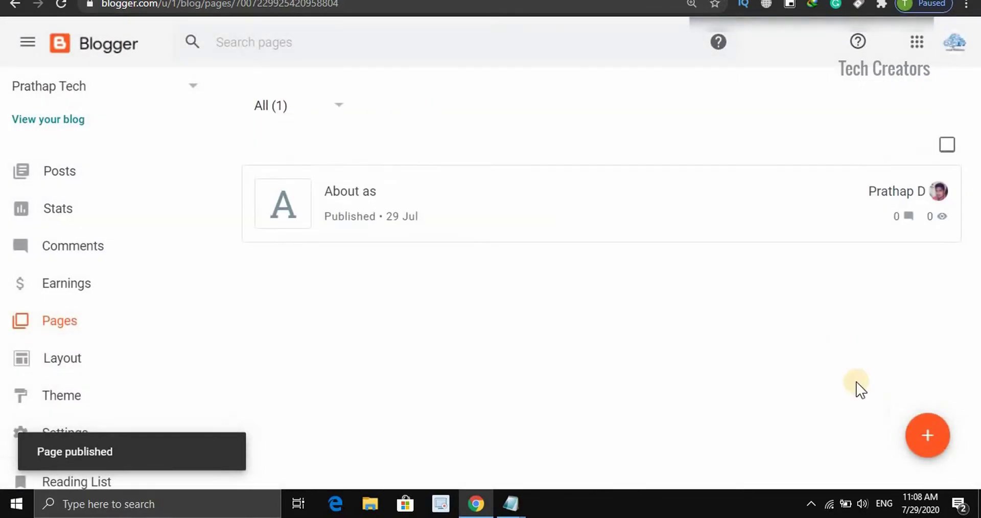
Create another new page with the title "Privacy Policy".
{"action": "left_click", "coordinate": [931, 437]}
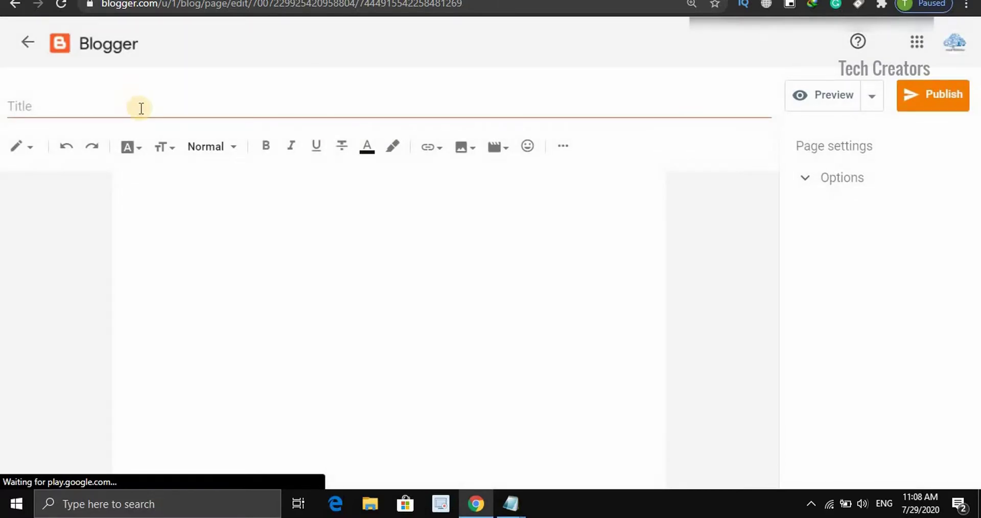
{"action": "left_click", "coordinate": [141, 109]}
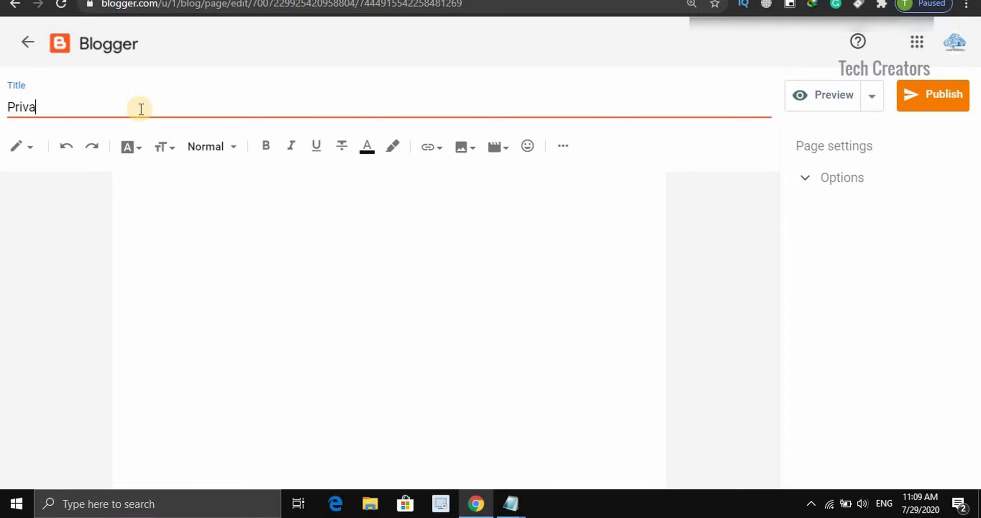
{"action": "type", "text": "ol"}
Copy the entire privacy policy text from the Notepad file New Text Document (2) into the page body.
{"action": "left_click", "coordinate": [183, 200]}
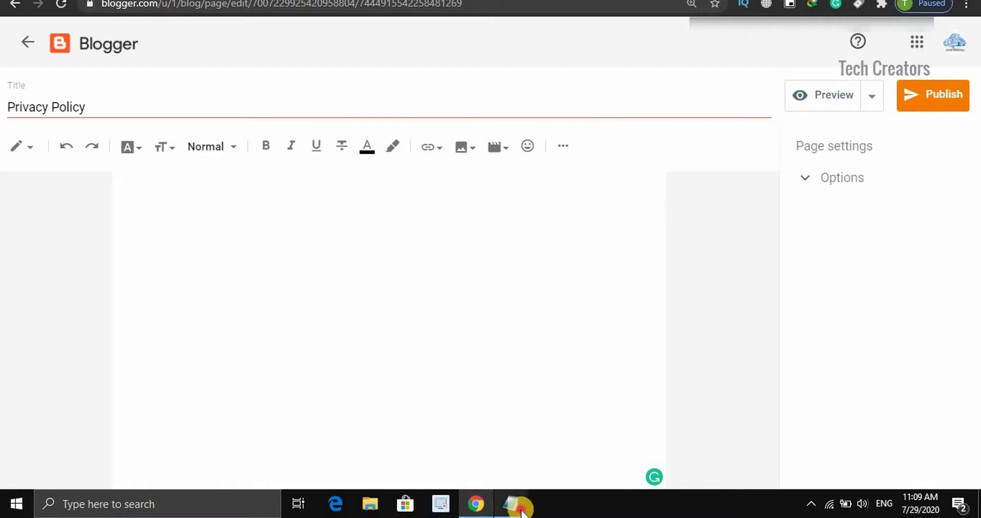
{"action": "mouse_move", "coordinate": [511, 504]}
{"action": "left_click", "coordinate": [469, 457]}
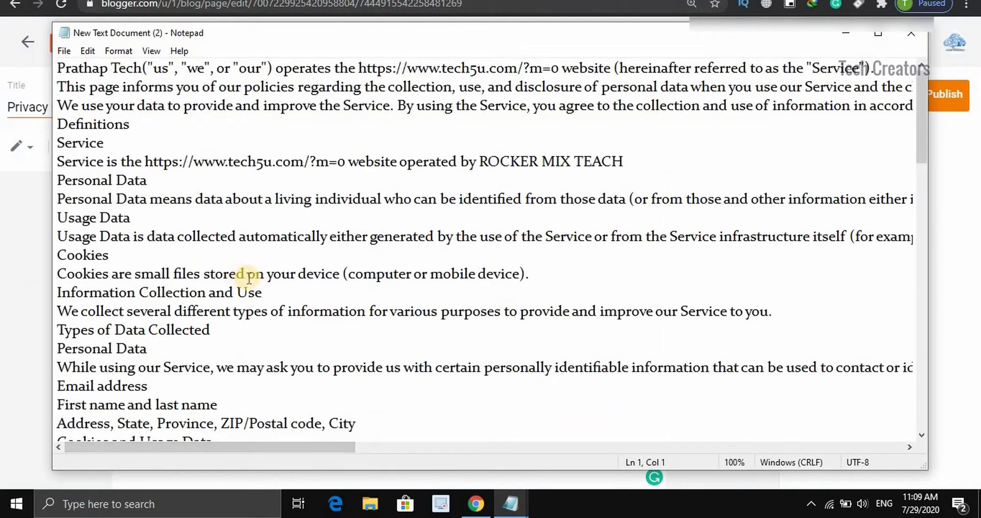
{"action": "key", "text": "ctrl+a"}
{"action": "right_click", "coordinate": [131, 206]}
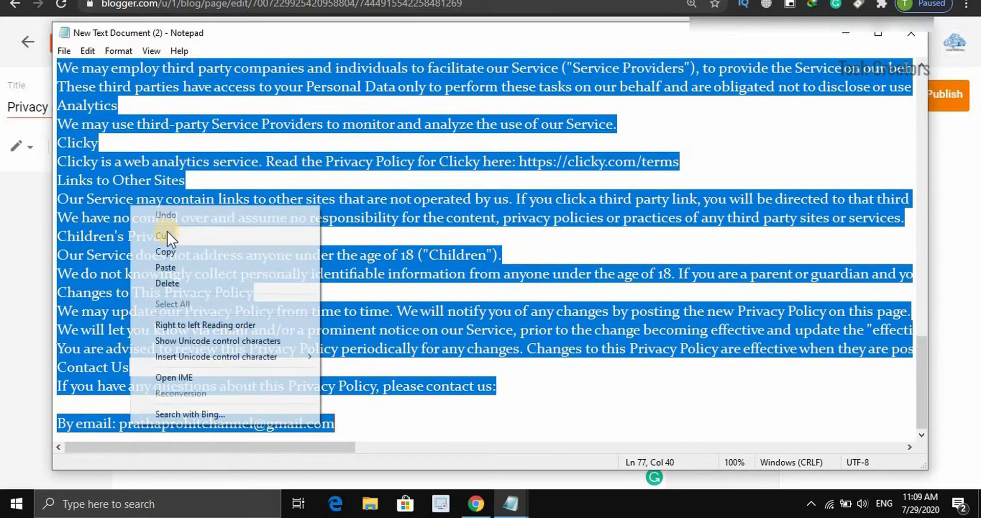
{"action": "left_click", "coordinate": [170, 252]}
{"action": "left_click", "coordinate": [31, 257]}
{"action": "left_click", "coordinate": [214, 199]}
{"action": "right_click", "coordinate": [212, 200]}
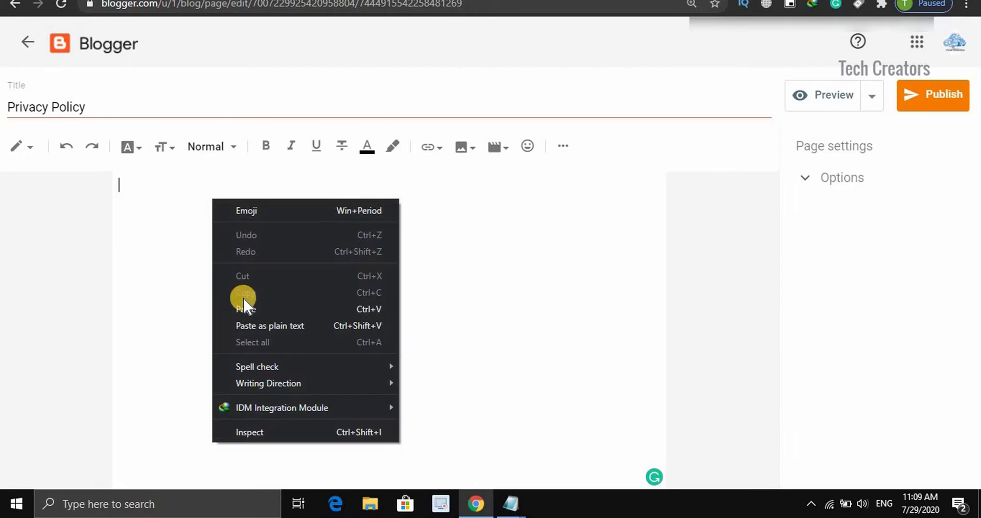
{"action": "left_click", "coordinate": [246, 310]}
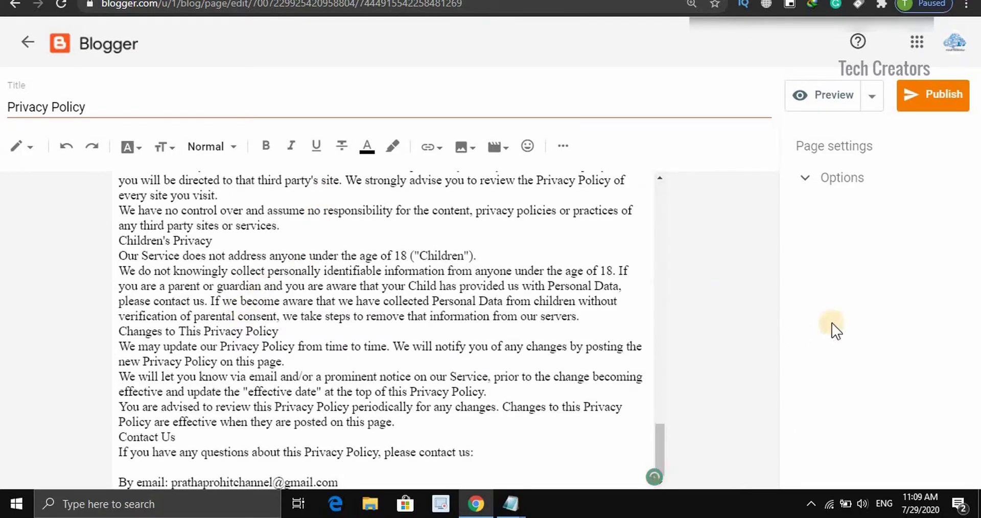
Publish the Privacy Policy page to the blog.
{"action": "left_click_drag", "start_coordinate": [663, 438], "coordinate": [654, 185]}
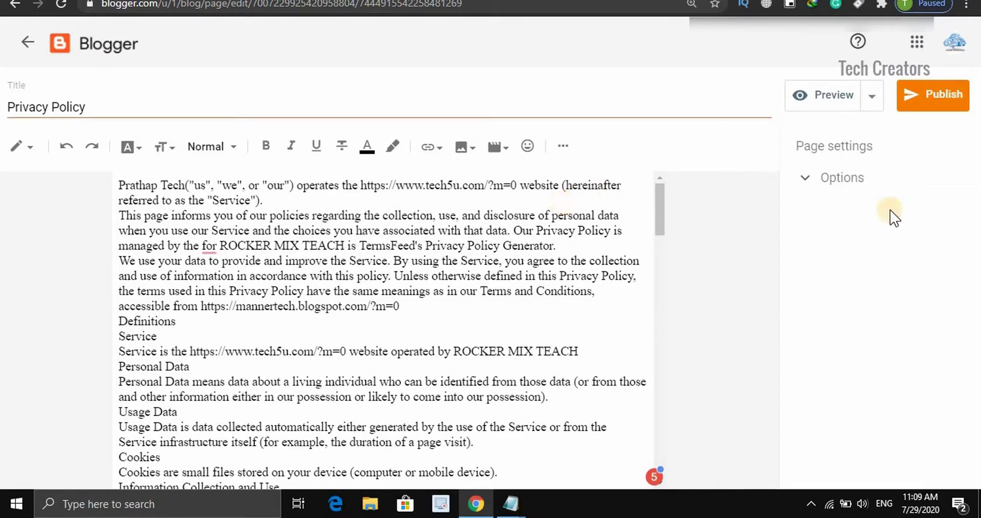
{"action": "left_click", "coordinate": [936, 94]}
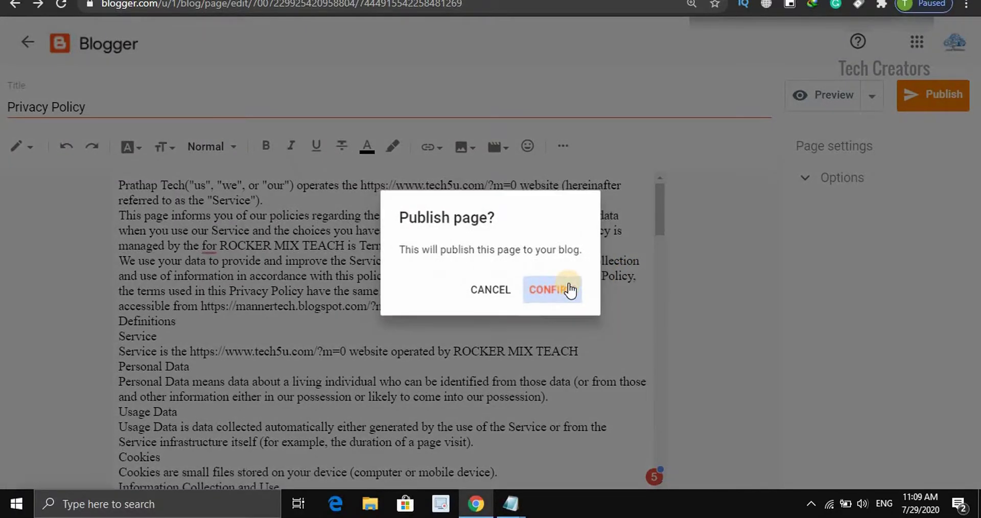
{"action": "left_click", "coordinate": [570, 290]}
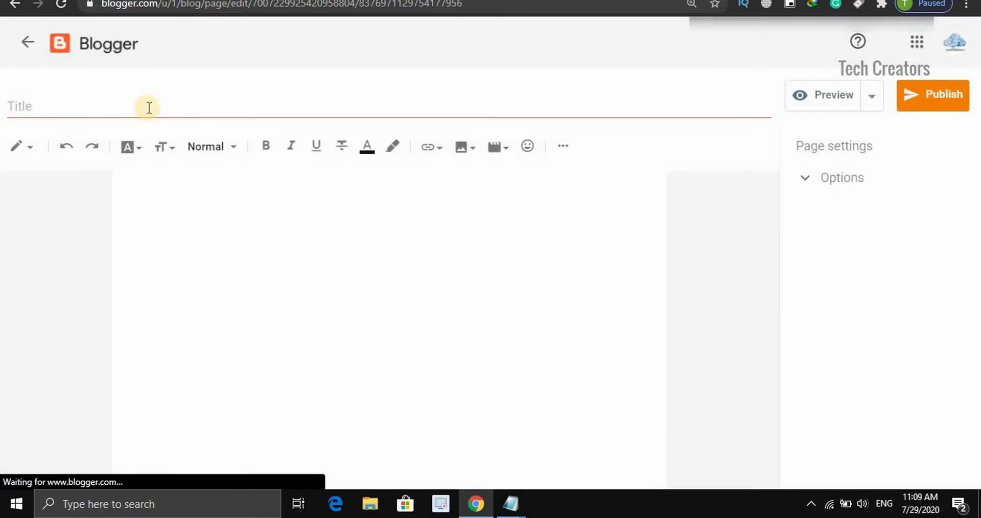
Title a new empty page "Home" and publish it to the blog.
{"action": "left_click", "coordinate": [148, 107]}
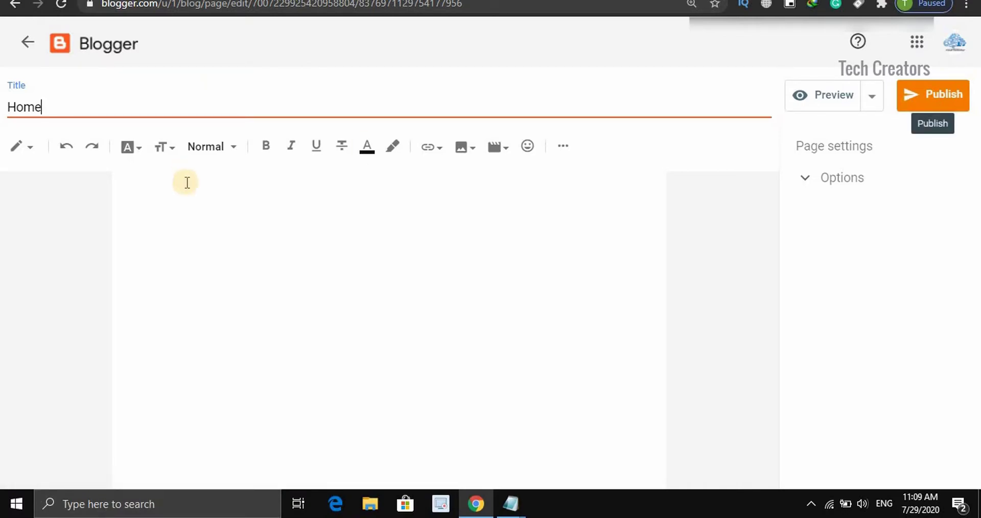
{"action": "left_click", "coordinate": [913, 98]}
{"action": "left_click", "coordinate": [552, 291]}
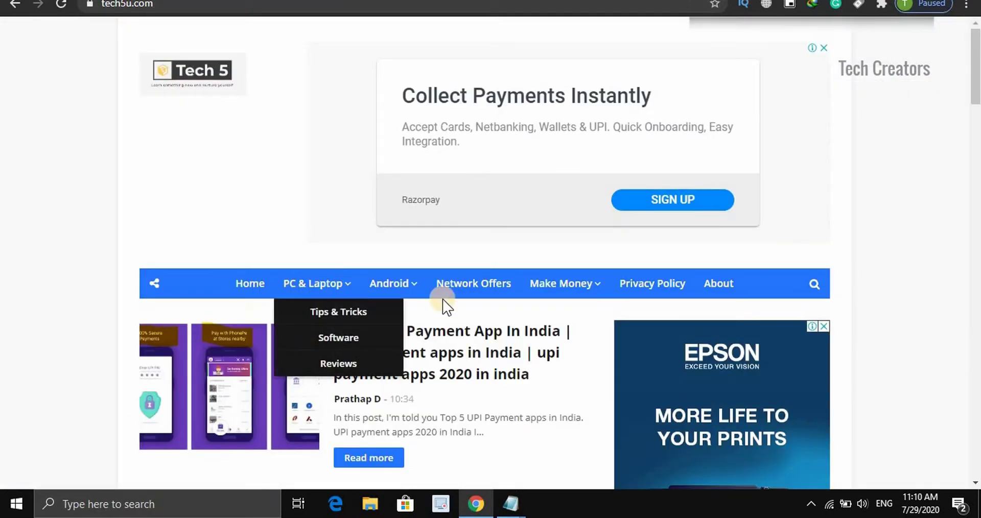
Compare the Tech 5 site's navigation menu with the Blogger pages list and the blog's home page.
{"action": "mouse_move", "coordinate": [404, 287]}
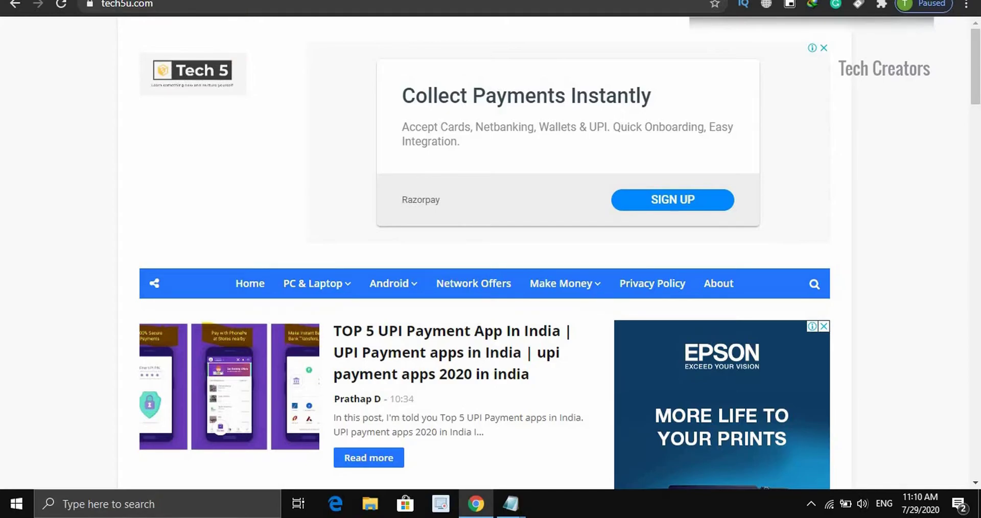
{"action": "left_click", "coordinate": [82, 1]}
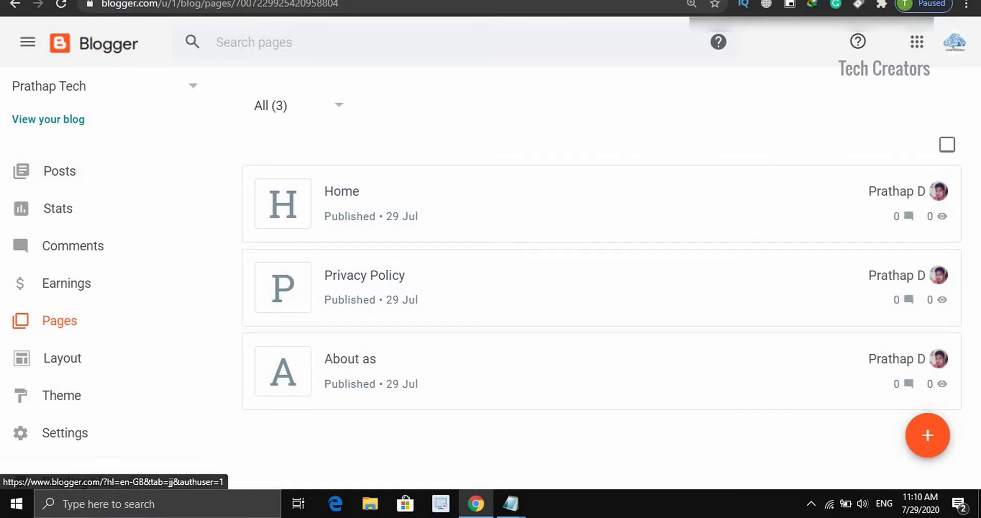
{"action": "left_click", "coordinate": [230, 1]}
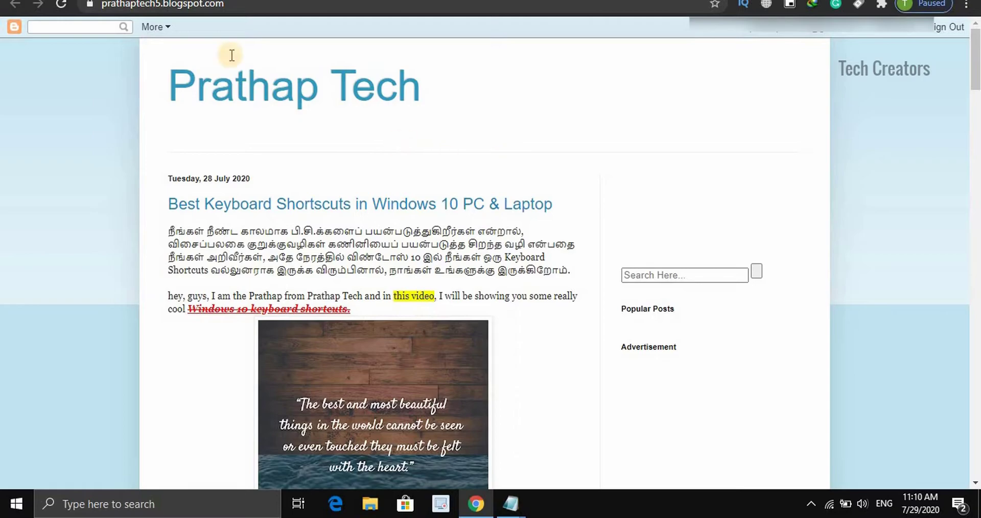
Open the blog's layout in Blogger and add a Pages gadget to the Cross-column section.
{"action": "left_click", "coordinate": [118, 1]}
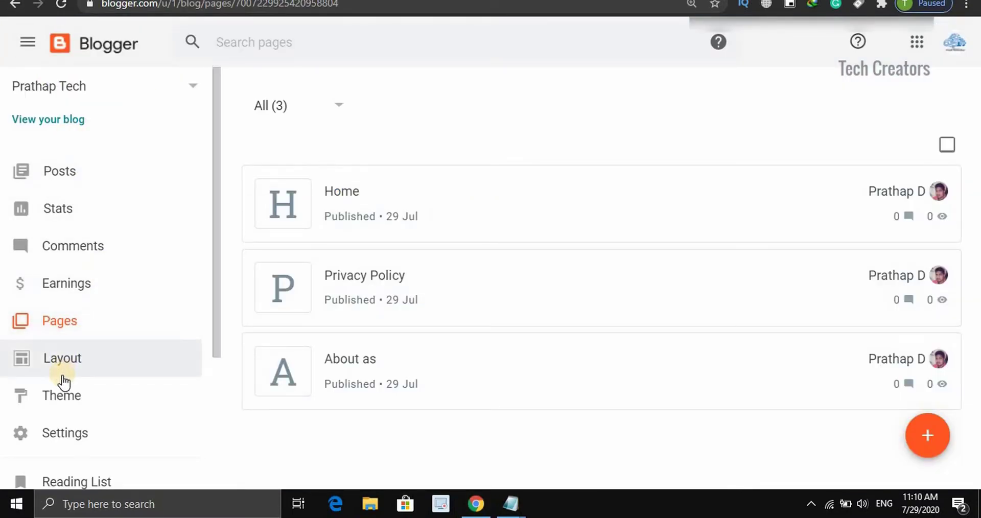
{"action": "left_click", "coordinate": [82, 358]}
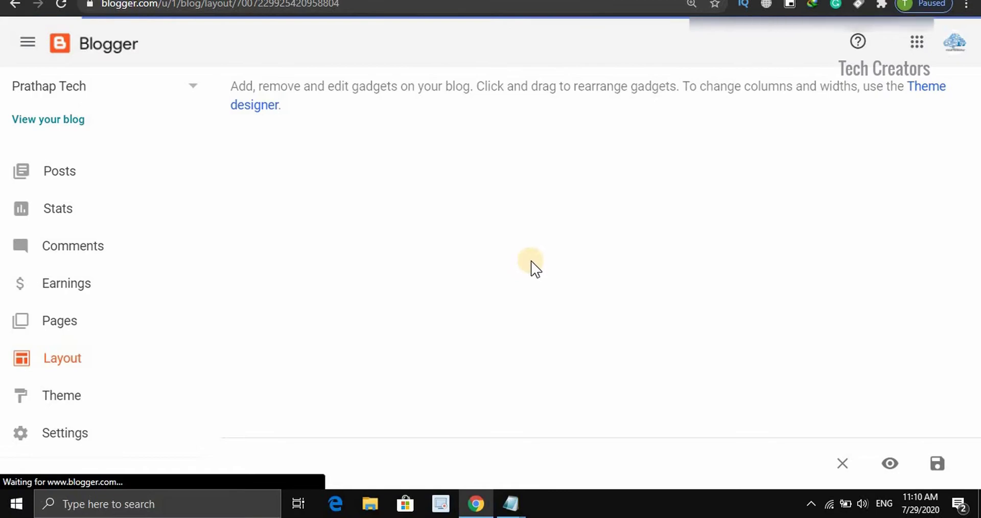
{"action": "scroll", "coordinate": [429, 360], "scroll_direction": "down", "scroll_amount": 1}
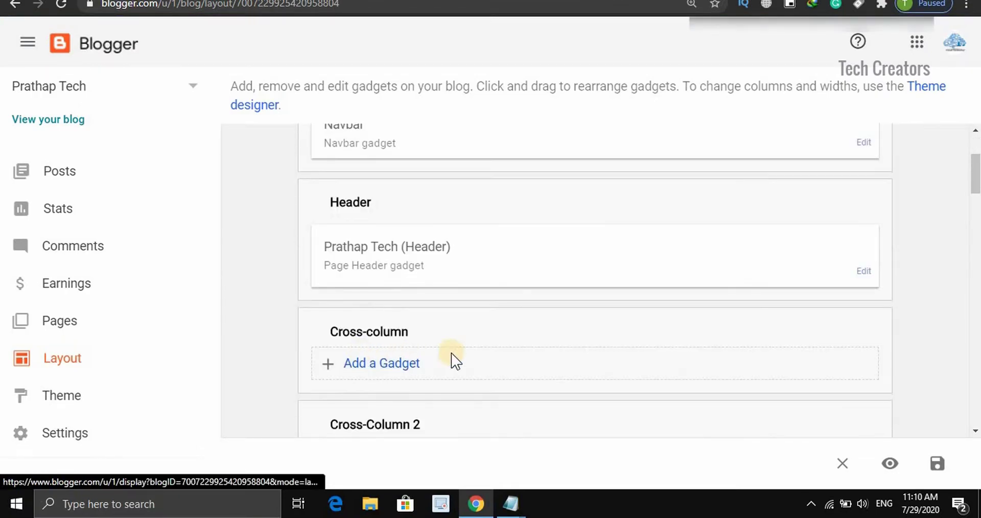
{"action": "scroll", "coordinate": [466, 307], "scroll_direction": "down", "scroll_amount": 3}
{"action": "scroll", "coordinate": [467, 212], "scroll_direction": "up", "scroll_amount": 1}
{"action": "scroll", "coordinate": [467, 213], "scroll_direction": "down", "scroll_amount": 1}
{"action": "scroll", "coordinate": [467, 212], "scroll_direction": "up", "scroll_amount": 1}
{"action": "scroll", "coordinate": [403, 234], "scroll_direction": "up", "scroll_amount": 1}
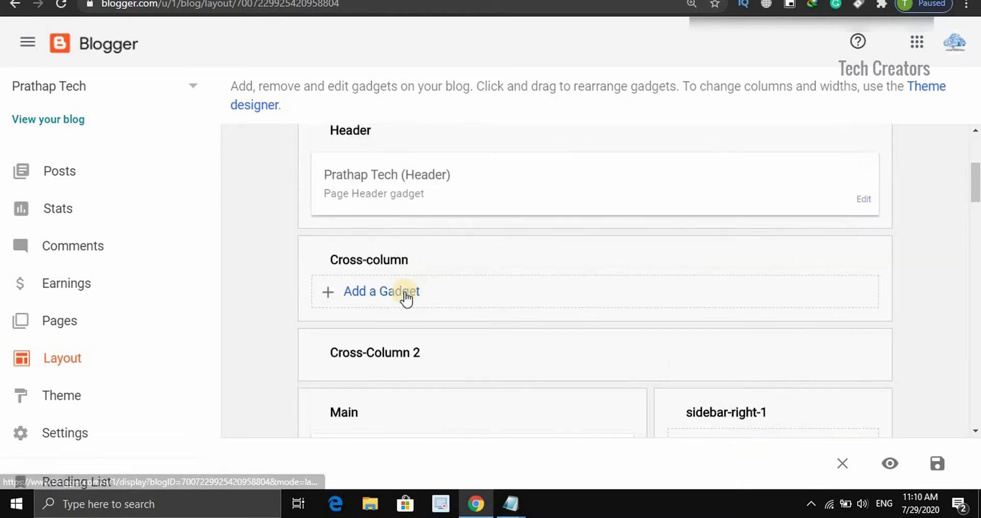
{"action": "left_click", "coordinate": [405, 294]}
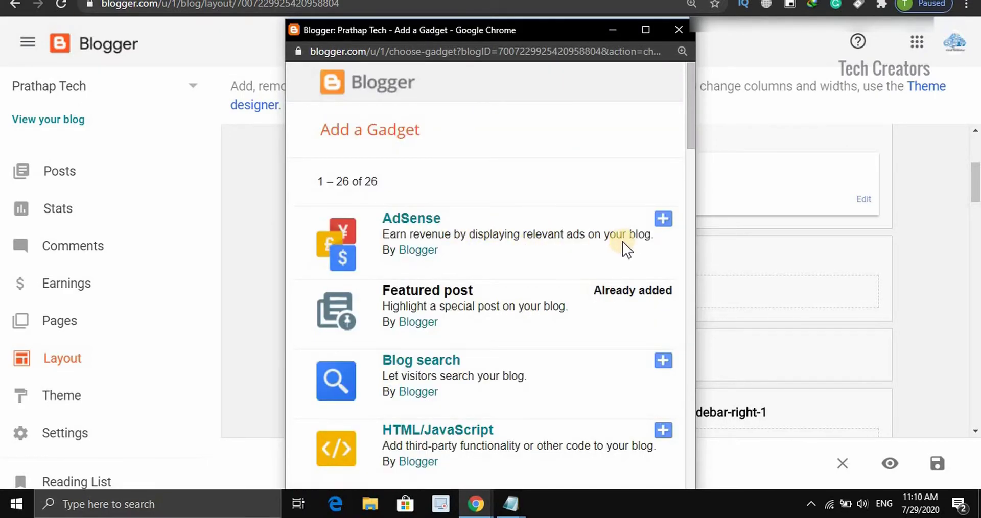
{"action": "left_click_drag", "start_coordinate": [689, 133], "coordinate": [685, 277]}
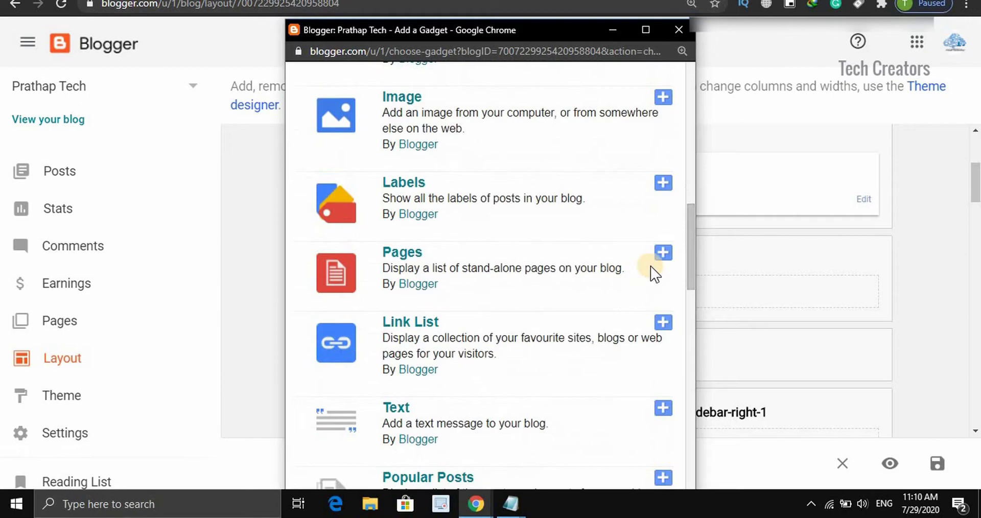
{"action": "left_click", "coordinate": [669, 261]}
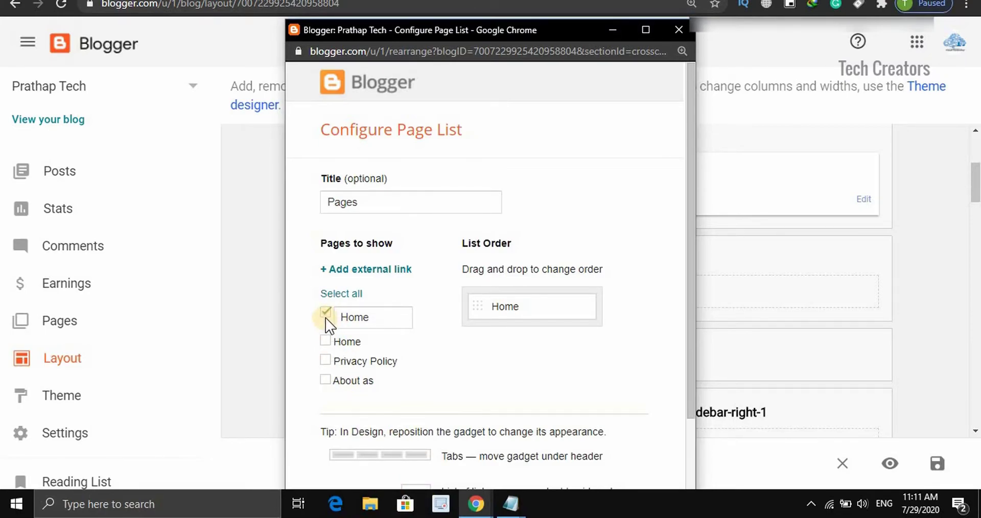
Include Privacy Policy and About as in the page list, ordered after Home, and save the gadget.
{"action": "left_click", "coordinate": [324, 359]}
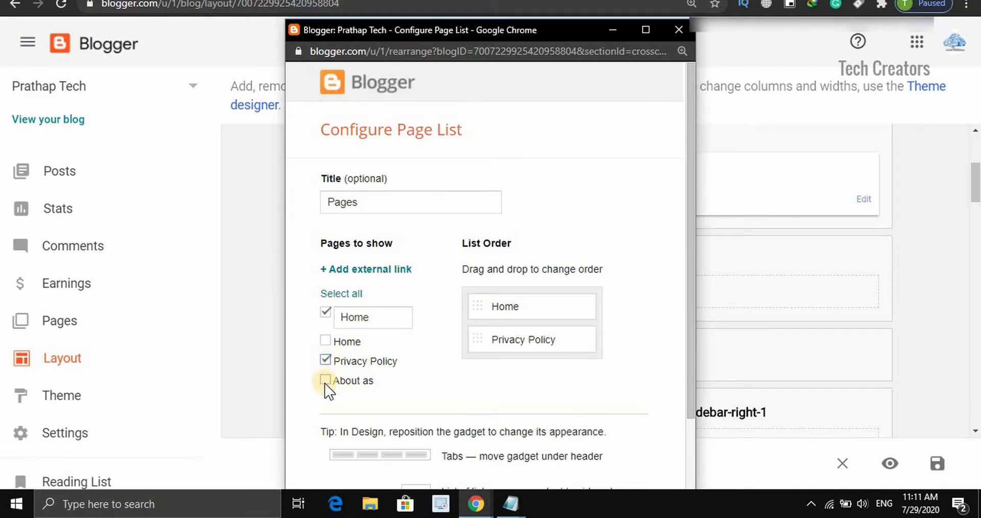
{"action": "left_click", "coordinate": [326, 381]}
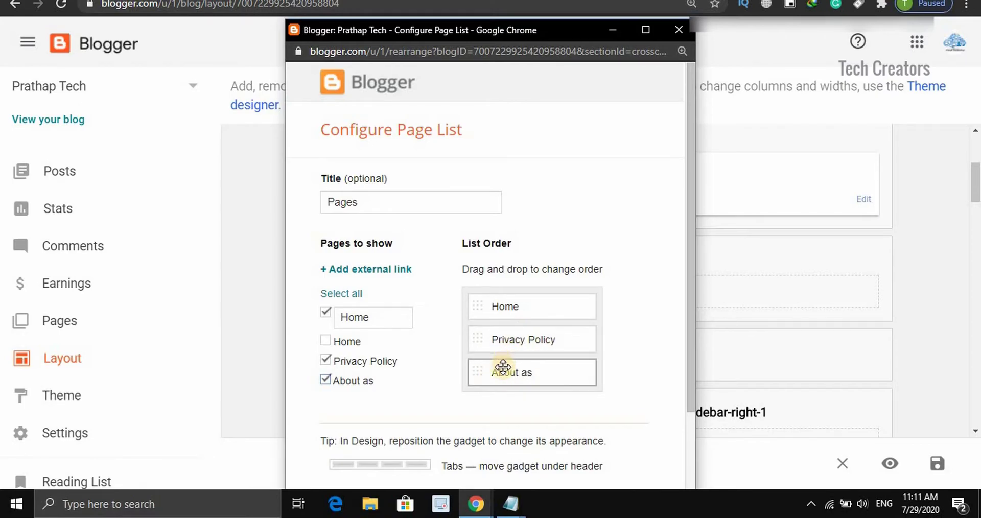
{"action": "left_click_drag", "start_coordinate": [484, 339], "coordinate": [486, 372]}
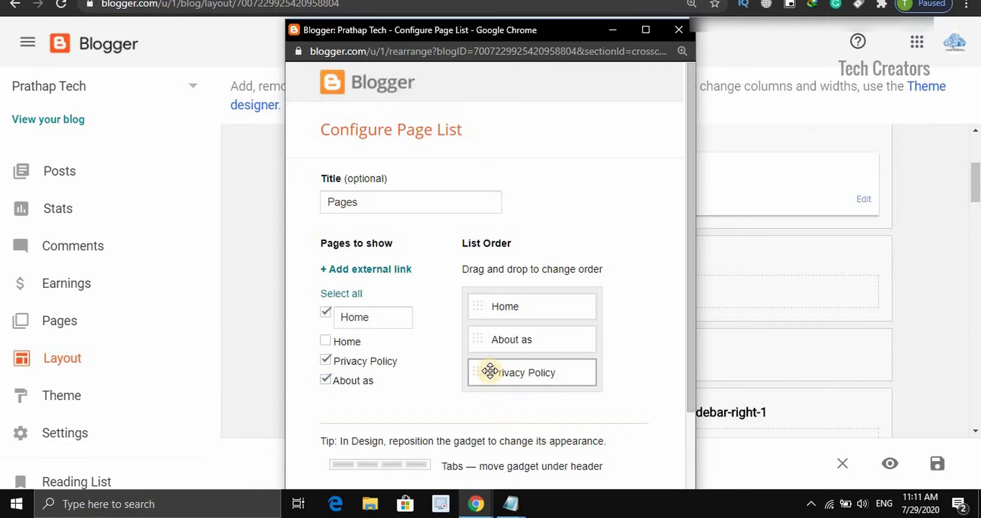
{"action": "left_click_drag", "start_coordinate": [480, 338], "coordinate": [523, 405]}
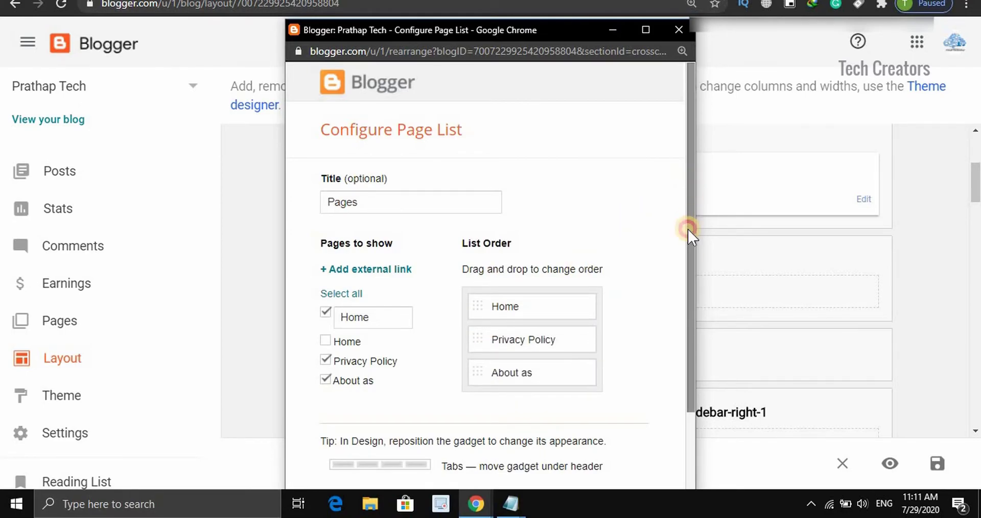
{"action": "left_click_drag", "start_coordinate": [689, 220], "coordinate": [689, 290]}
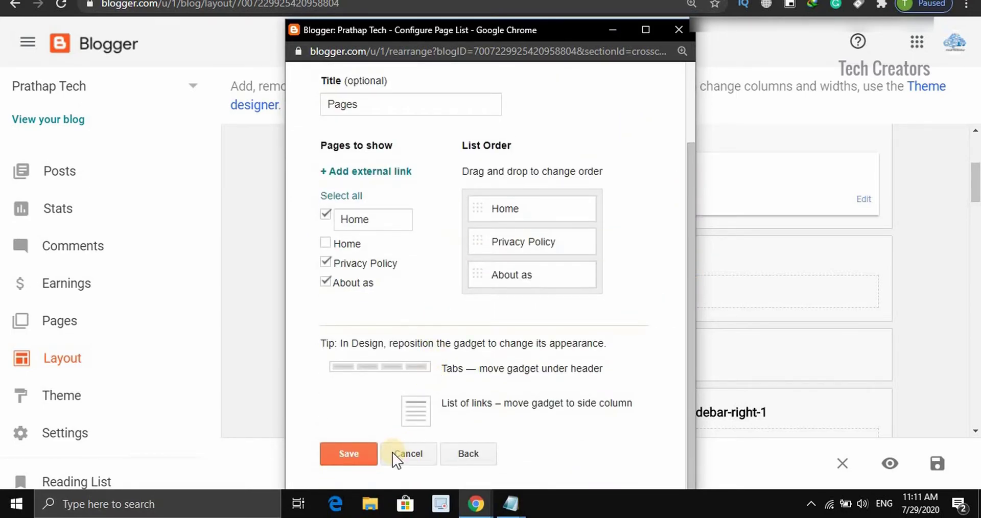
{"action": "left_click", "coordinate": [348, 454]}
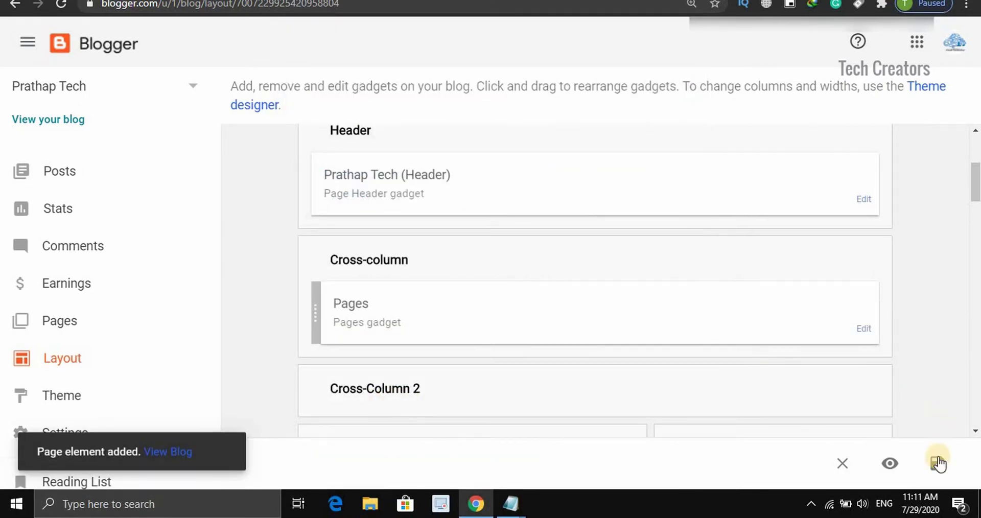
Save the layout arrangement and reload the blog's home page to load the navigation menu.
{"action": "left_click", "coordinate": [939, 460]}
{"action": "left_click", "coordinate": [938, 465]}
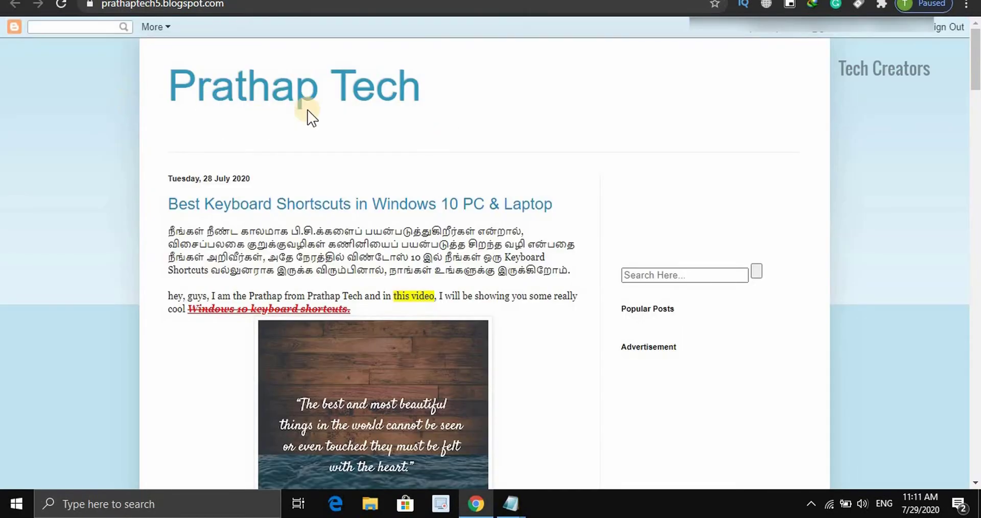
{"action": "right_click", "coordinate": [514, 101]}
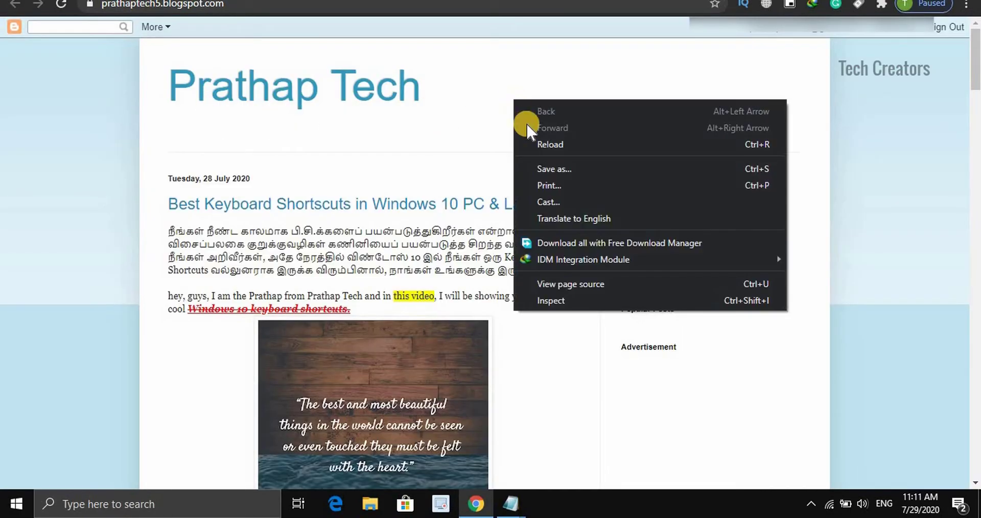
{"action": "left_click", "coordinate": [544, 145]}
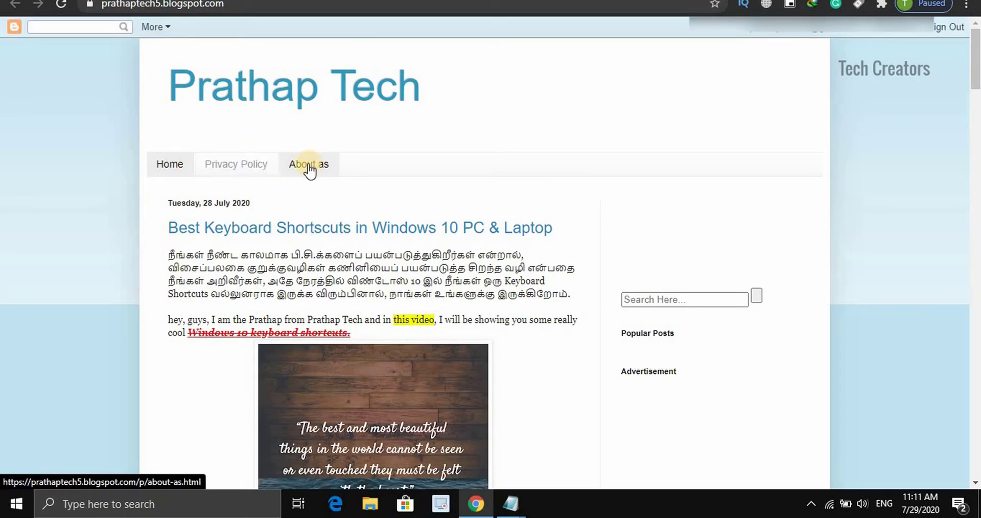
Open the Privacy Policy page from the blog's navigation menu and look through its text.
{"action": "left_click", "coordinate": [242, 174]}
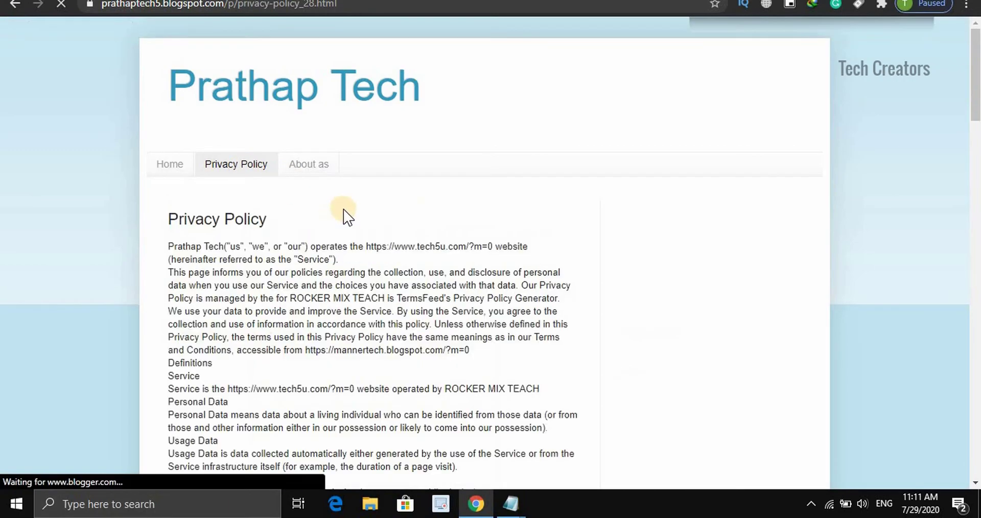
{"action": "scroll", "coordinate": [344, 212], "scroll_direction": "down", "scroll_amount": 4}
{"action": "scroll", "coordinate": [344, 210], "scroll_direction": "down", "scroll_amount": 8}
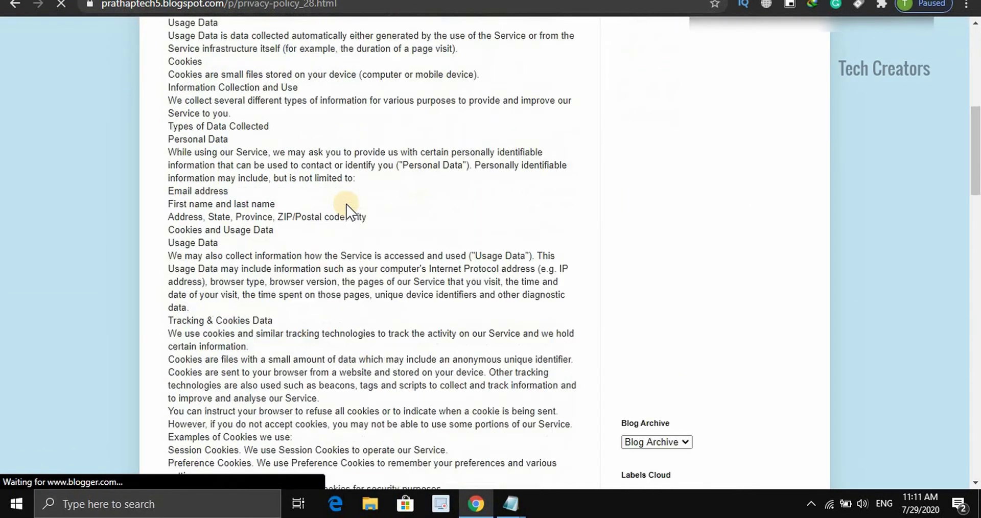
{"action": "left_click_drag", "start_coordinate": [974, 190], "coordinate": [905, 33]}
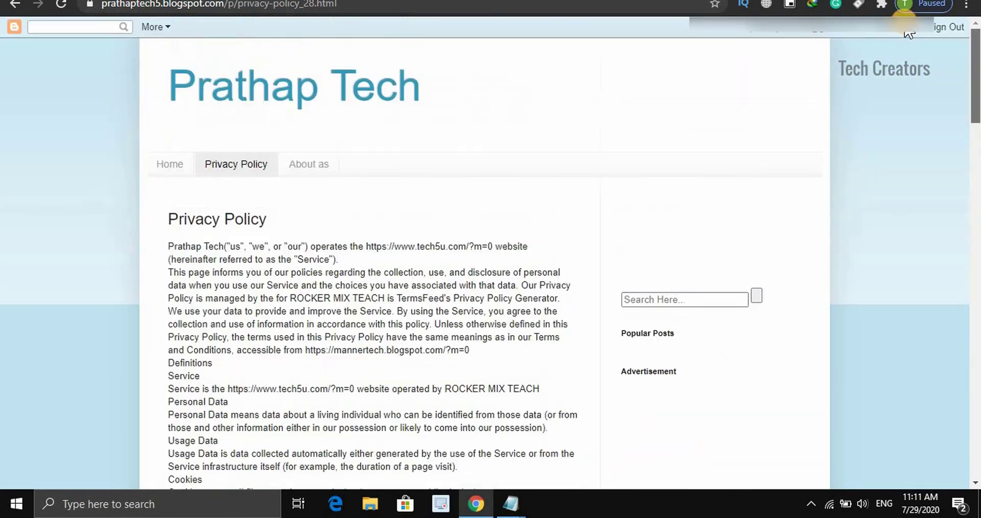
Check the About as page through the blog's navigation menu, then follow the Home link.
{"action": "left_click", "coordinate": [305, 164]}
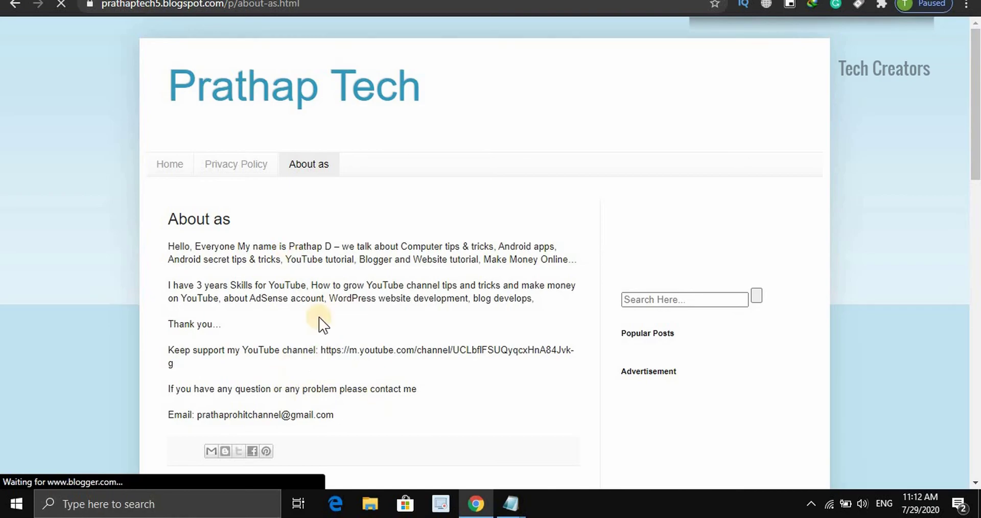
{"action": "scroll", "coordinate": [305, 227], "scroll_direction": "down", "scroll_amount": 1}
{"action": "scroll", "coordinate": [307, 223], "scroll_direction": "down", "scroll_amount": 2}
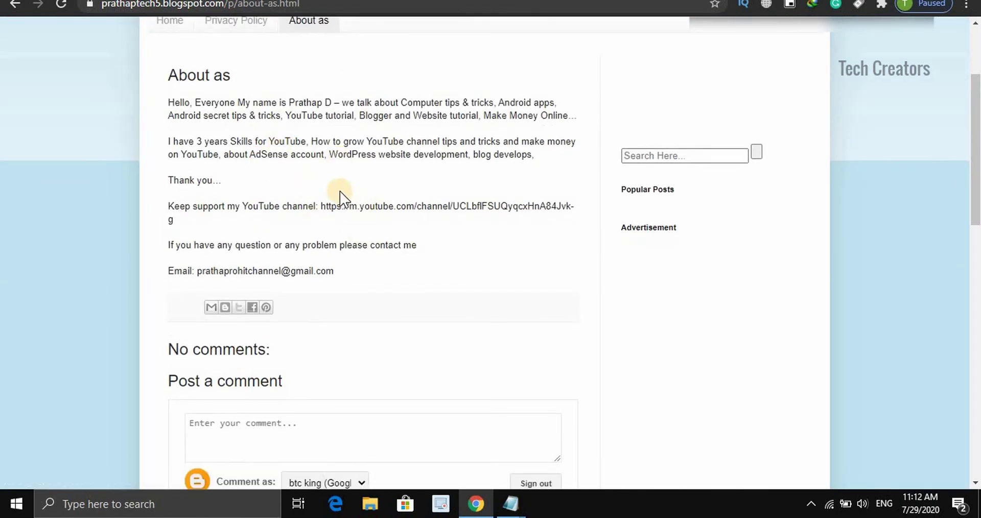
{"action": "scroll", "coordinate": [343, 195], "scroll_direction": "up", "scroll_amount": 3}
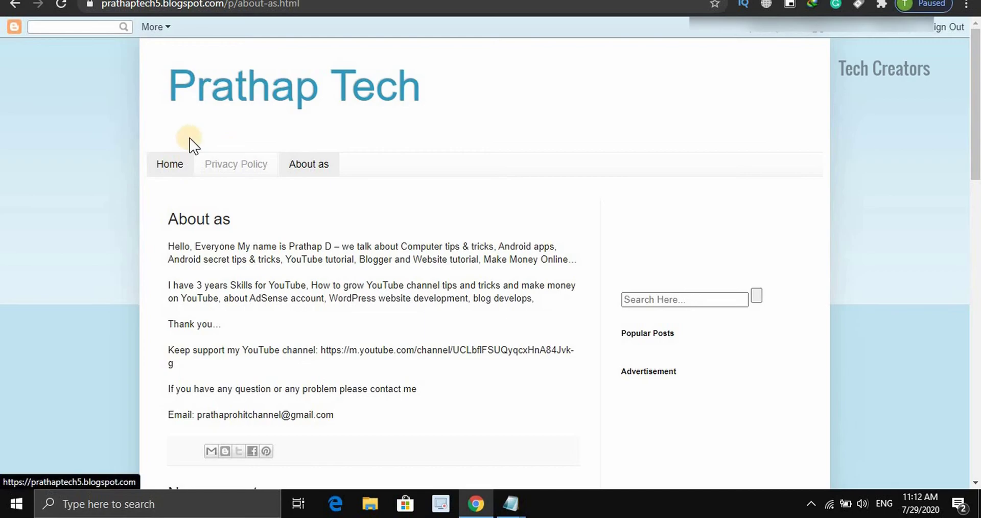
{"action": "left_click", "coordinate": [158, 169]}
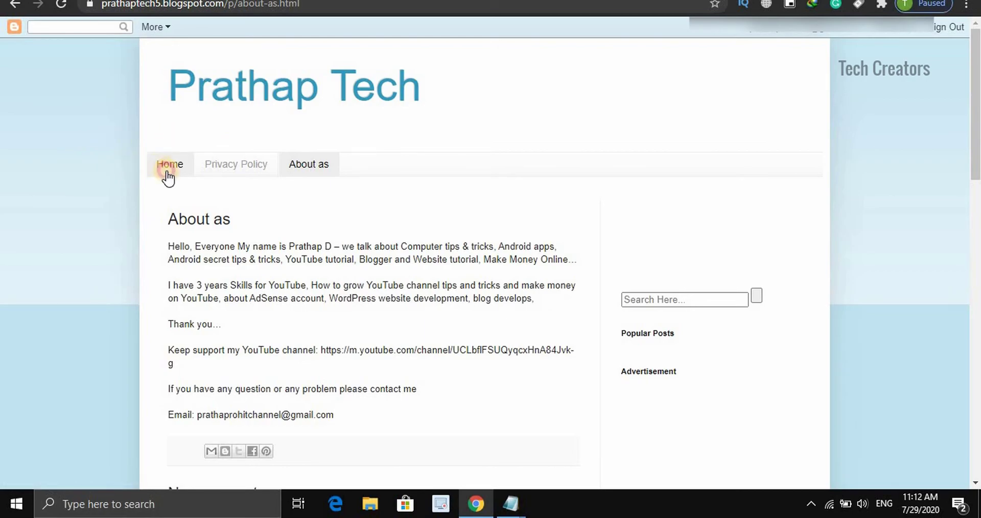